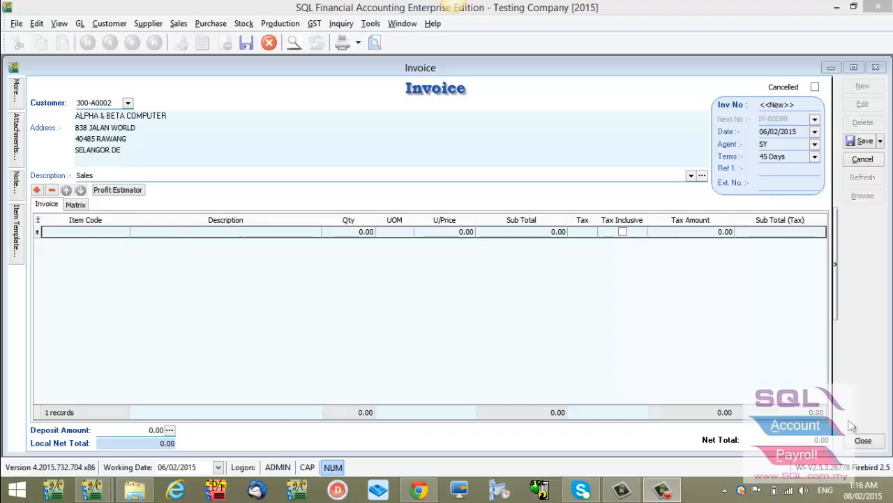
Step: Add the More Description and Discount columns to the invoice item grid via the column chooser
{"action": "left_click", "coordinate": [38, 219]}
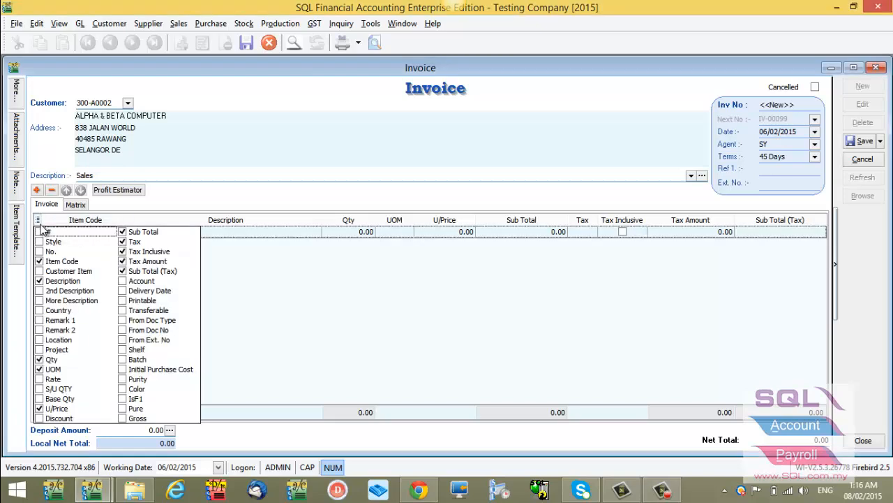
{"action": "left_click", "coordinate": [39, 300]}
{"action": "left_click", "coordinate": [39, 418]}
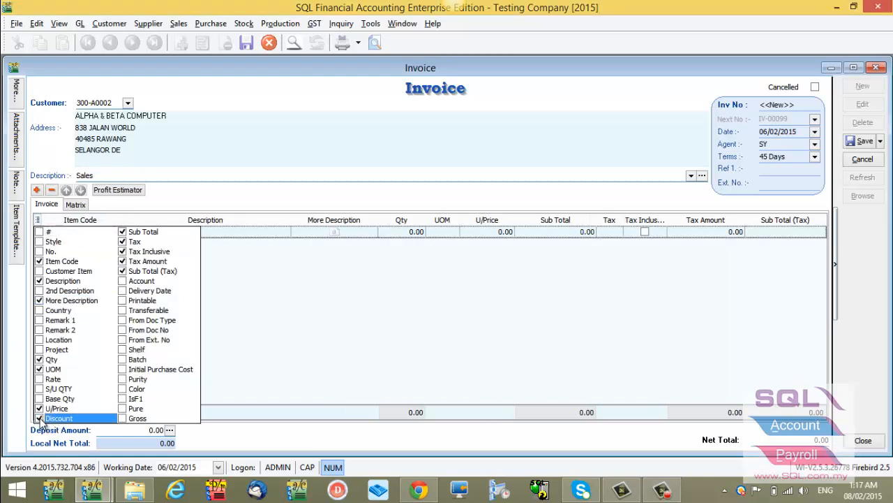
{"action": "left_click", "coordinate": [349, 293]}
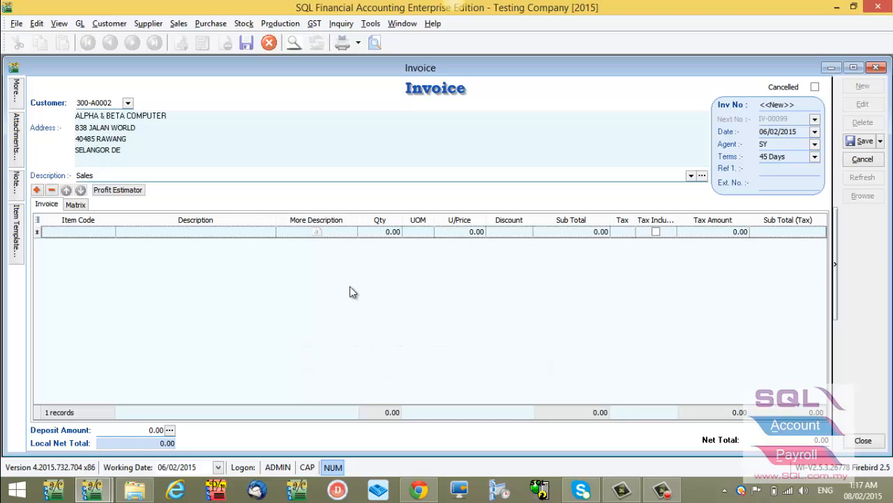
Step: Save the current grid arrangement as layout 'IV' with Save as Default Layout ticked
{"action": "right_click", "coordinate": [199, 219]}
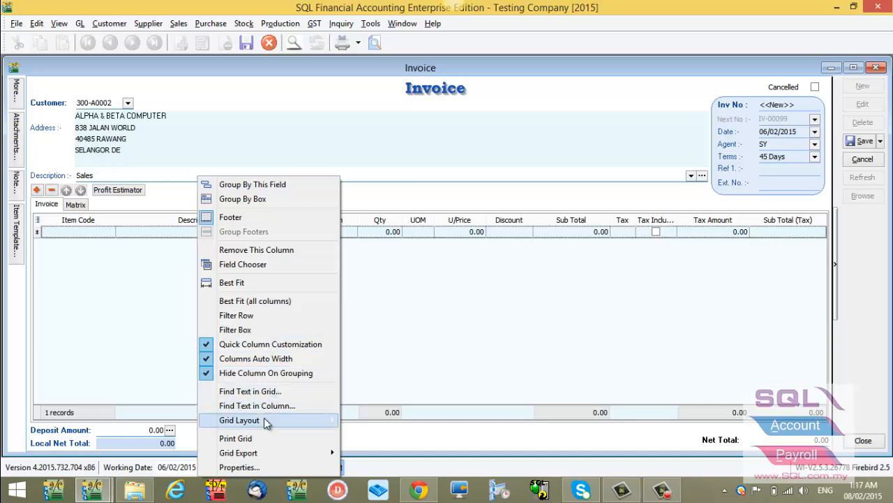
{"action": "mouse_move", "coordinate": [239, 420]}
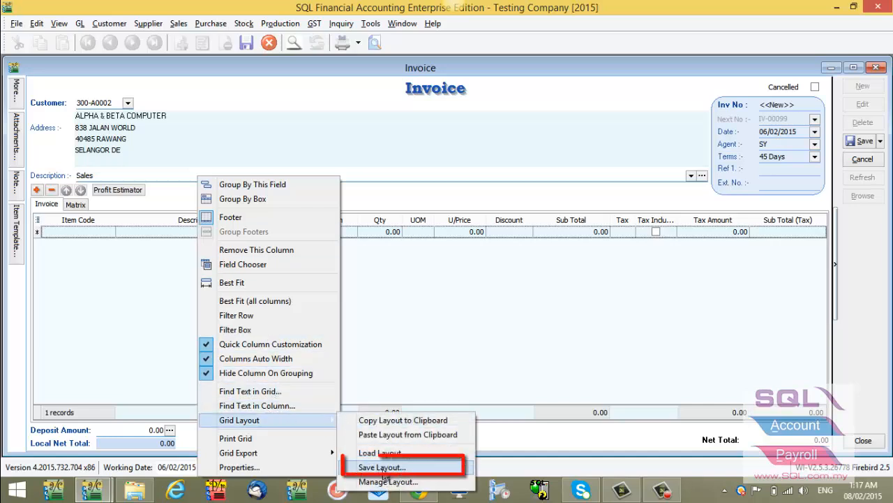
{"action": "left_click", "coordinate": [382, 467]}
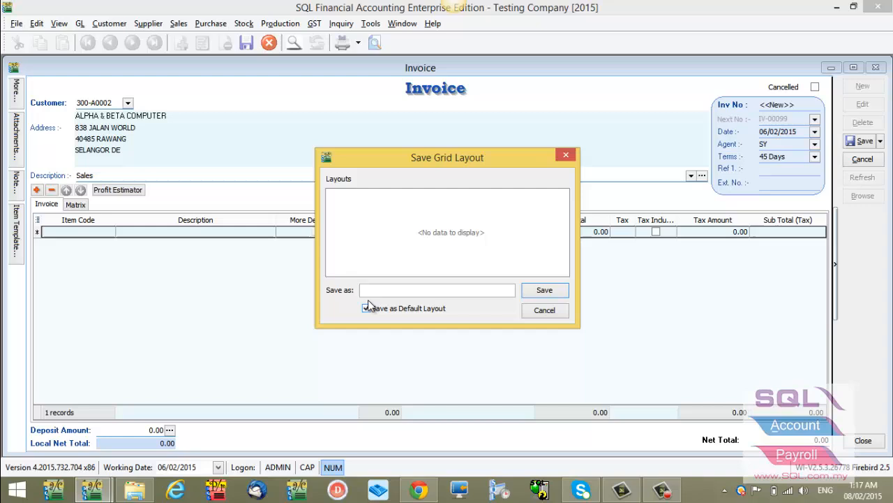
{"action": "type", "text": "IV"}
{"action": "left_click", "coordinate": [544, 289]}
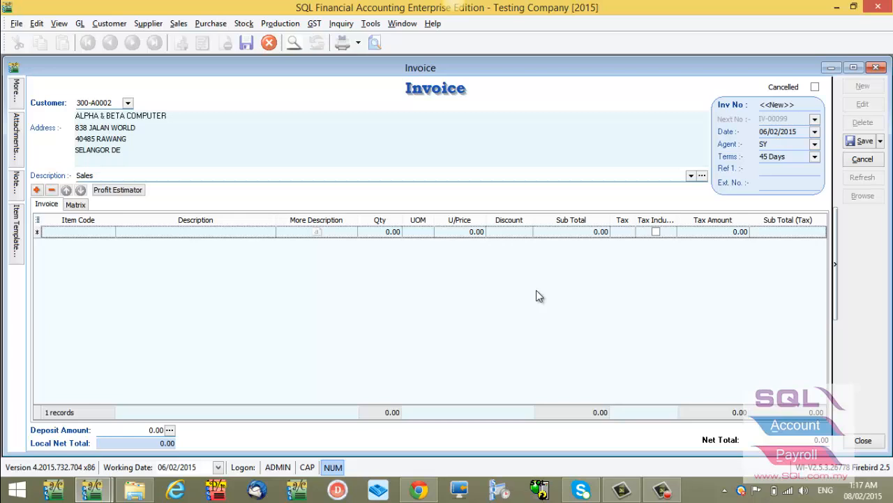
Step: Bring up Manage Grid Layout from the grid header menu, listing the saved IV layout
{"action": "right_click", "coordinate": [208, 219]}
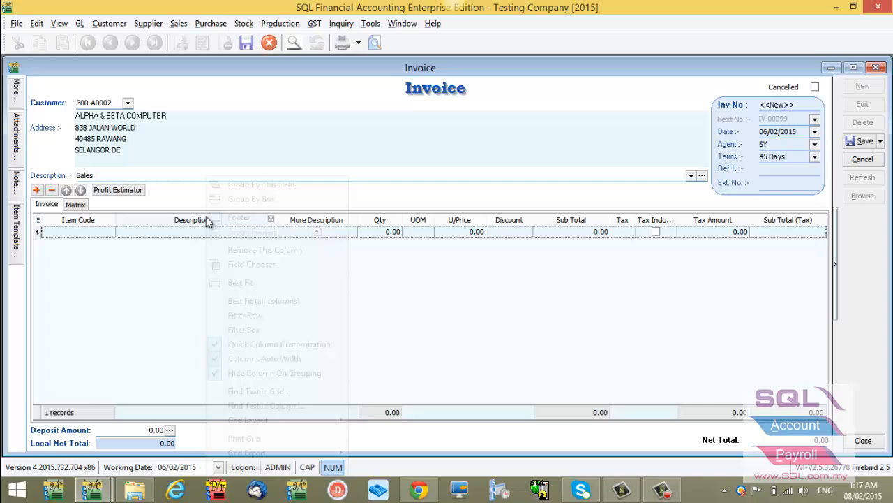
{"action": "mouse_move", "coordinate": [248, 420]}
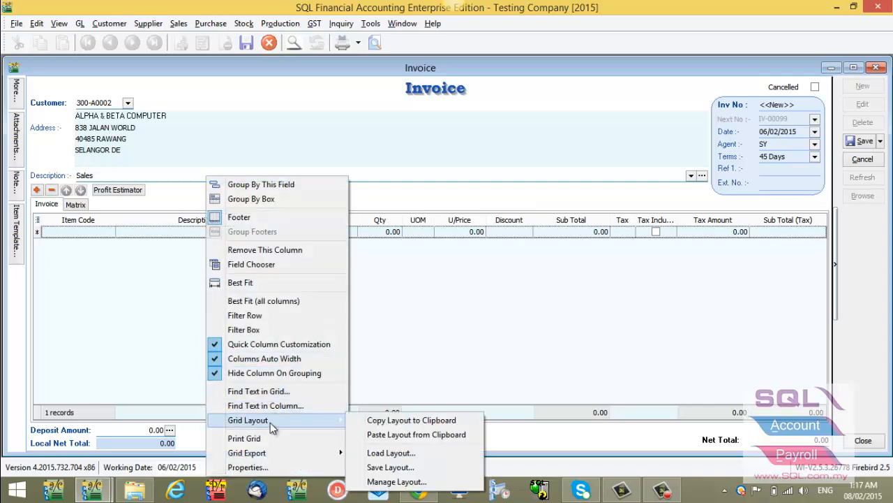
{"action": "left_click", "coordinate": [396, 482]}
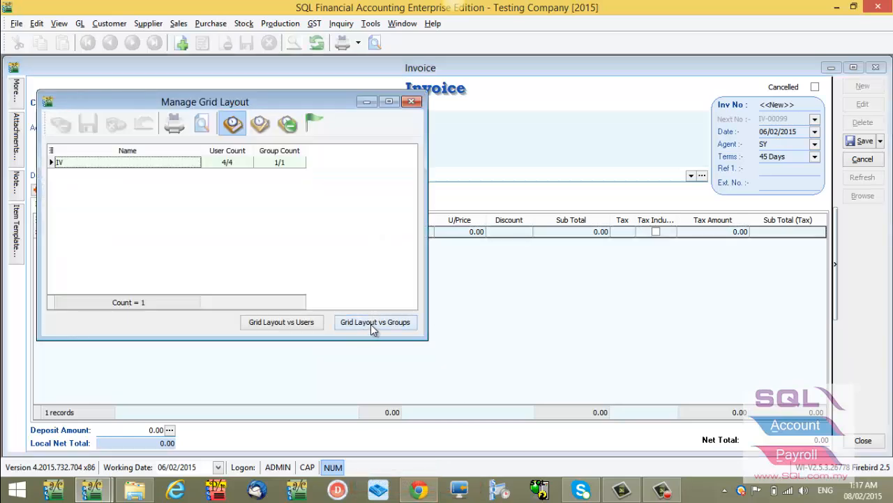
{"action": "left_click", "coordinate": [281, 321]}
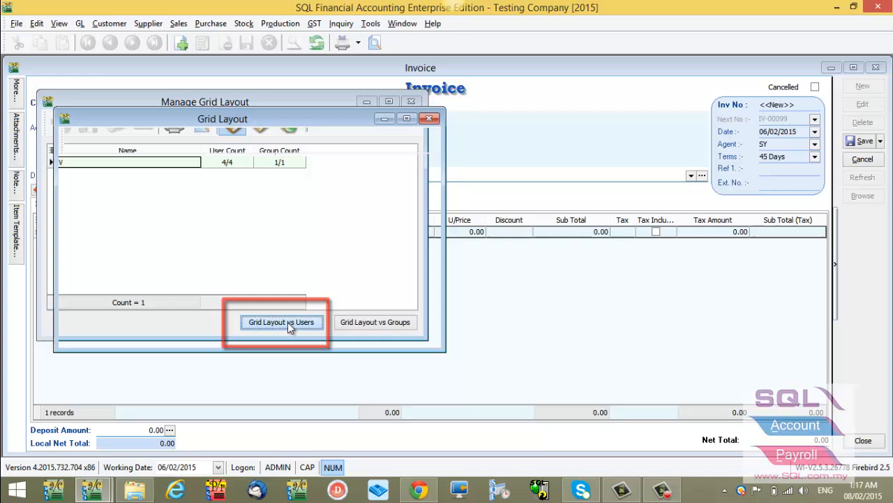
{"action": "left_click", "coordinate": [319, 179]}
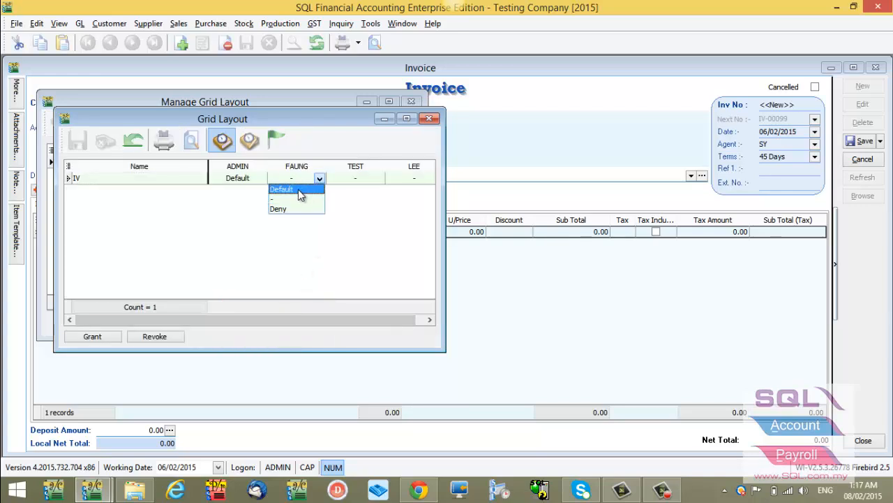
{"action": "left_click", "coordinate": [300, 191]}
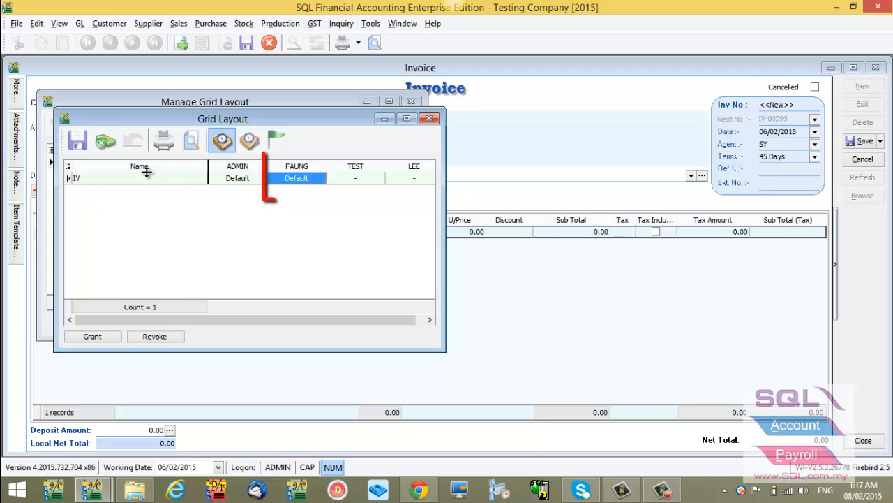
{"action": "left_click", "coordinate": [380, 180]}
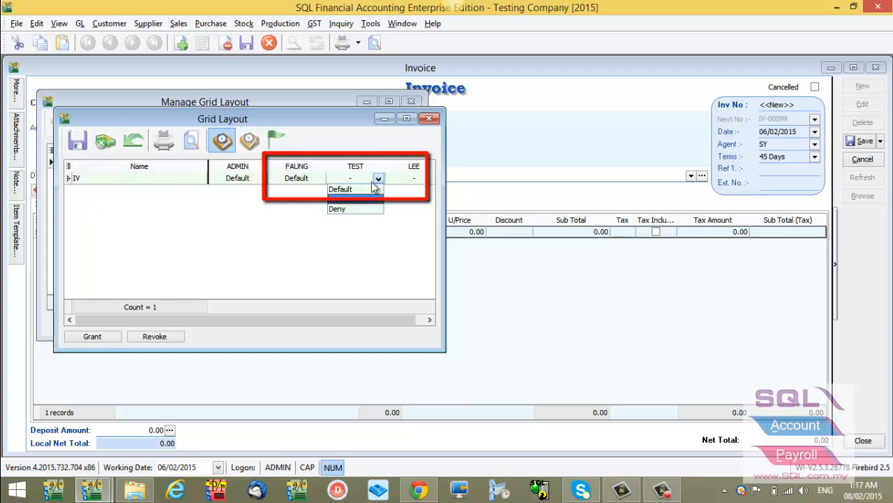
{"action": "left_click", "coordinate": [353, 191]}
{"action": "key", "text": "ctrl+s"}
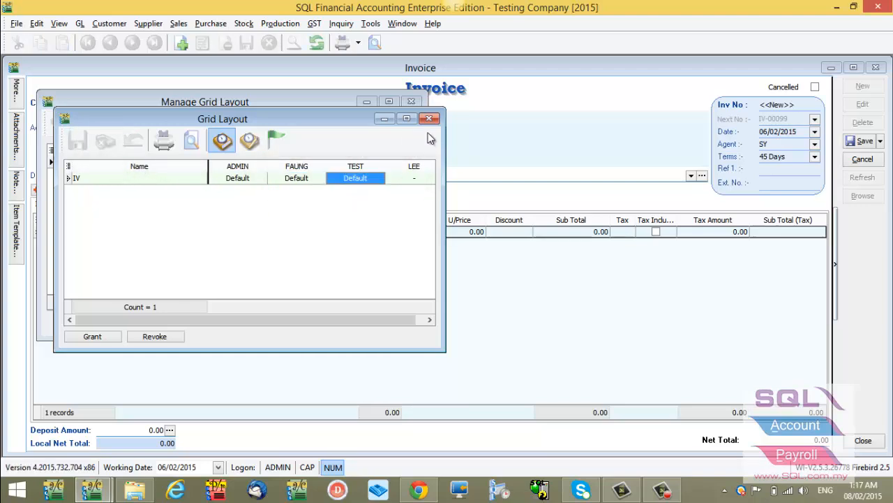